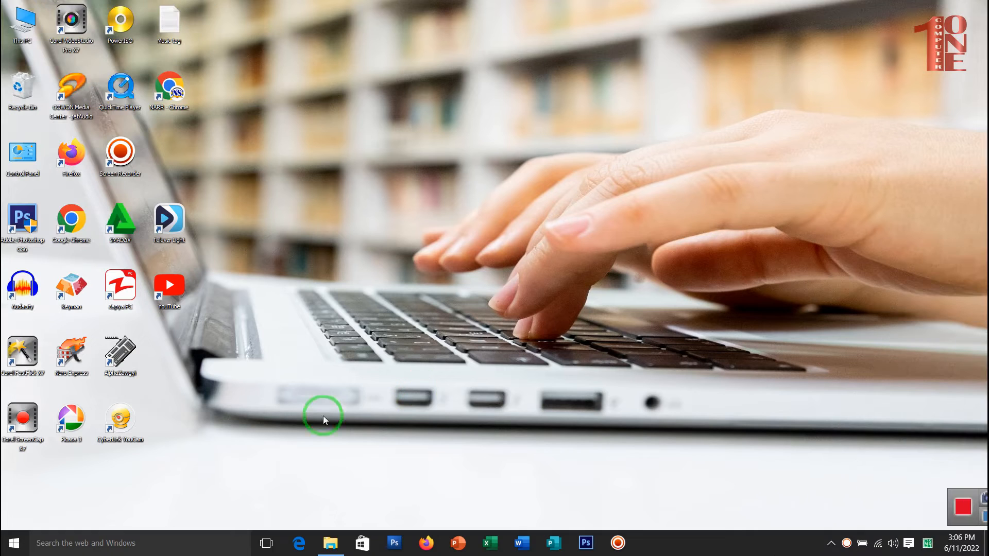
Launch Nero Express from the Nero folder among the installed apps and reposition its window on the desktop.
click(14, 543)
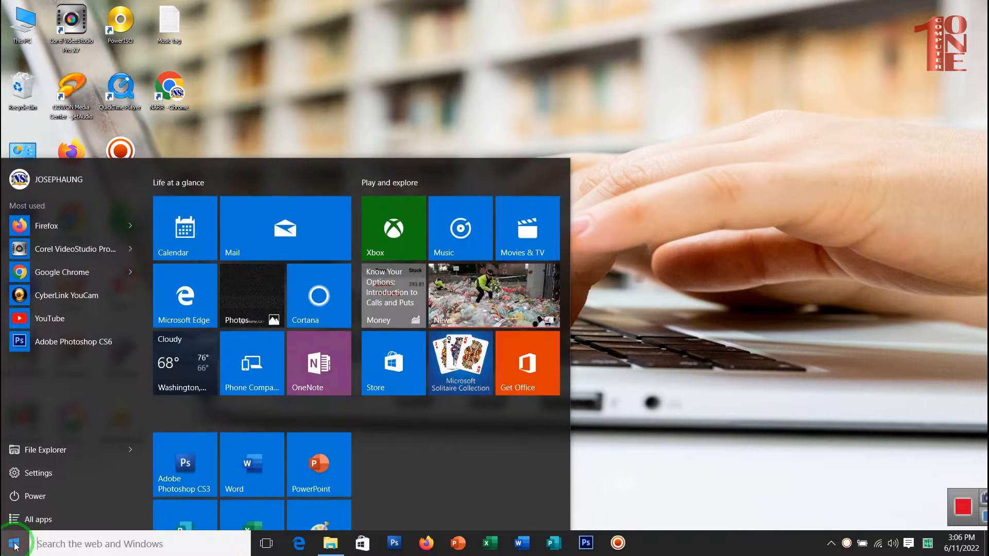
click(34, 518)
scroll(65, 386, down, 5)
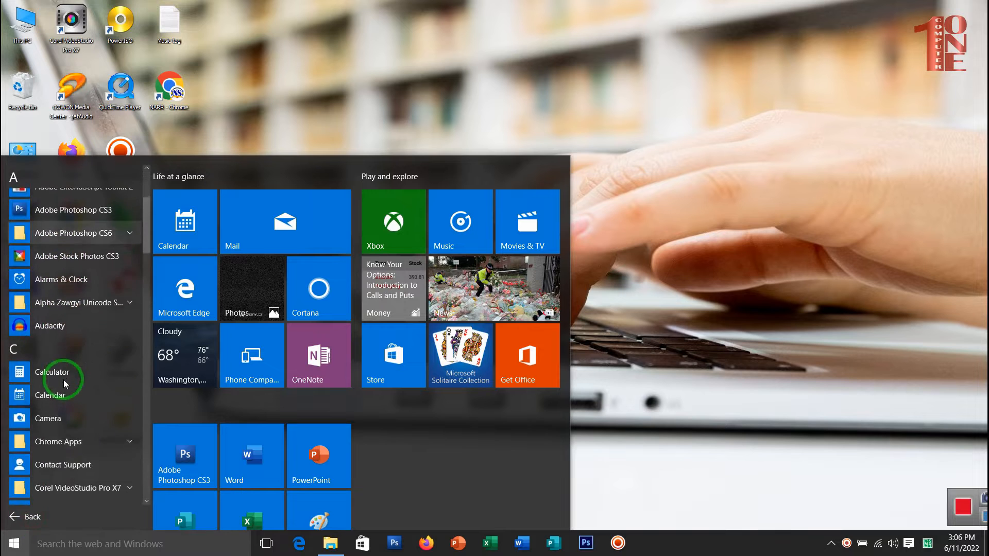
scroll(64, 379, down, 10)
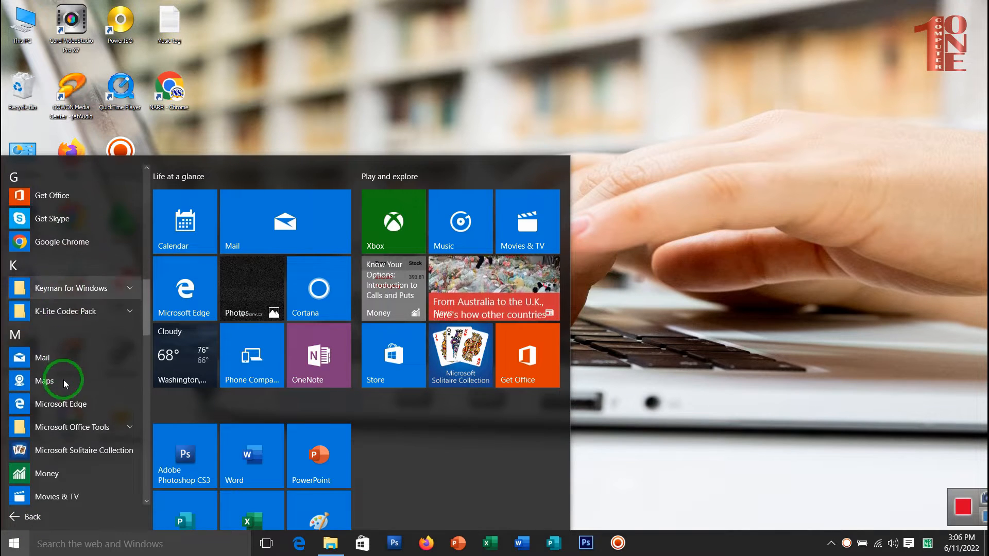
scroll(64, 379, down, 3)
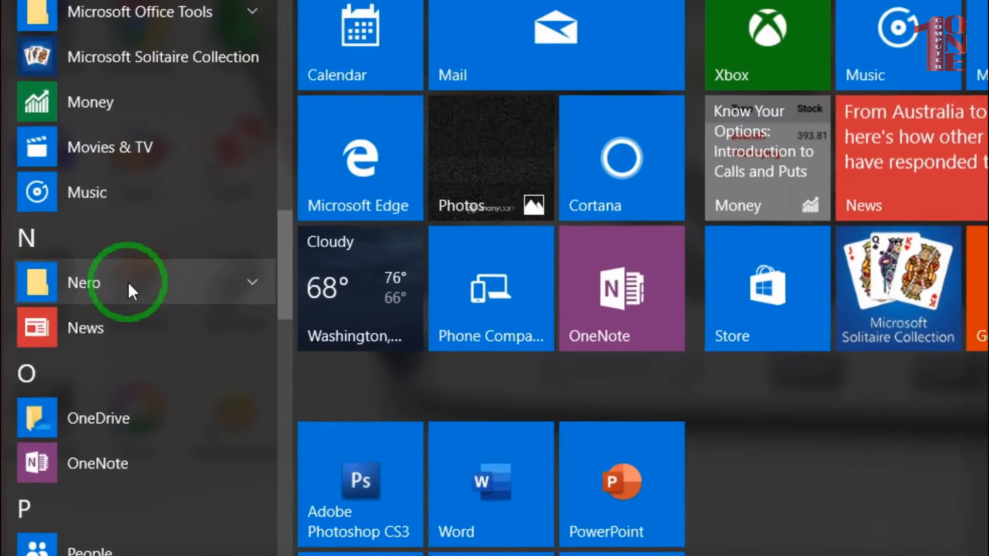
click(66, 352)
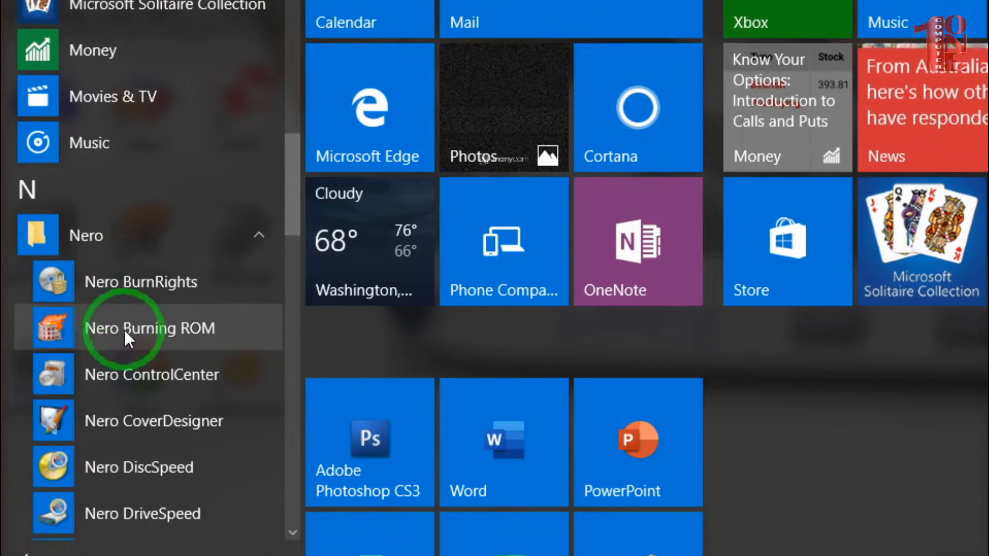
scroll(124, 329, down, 3)
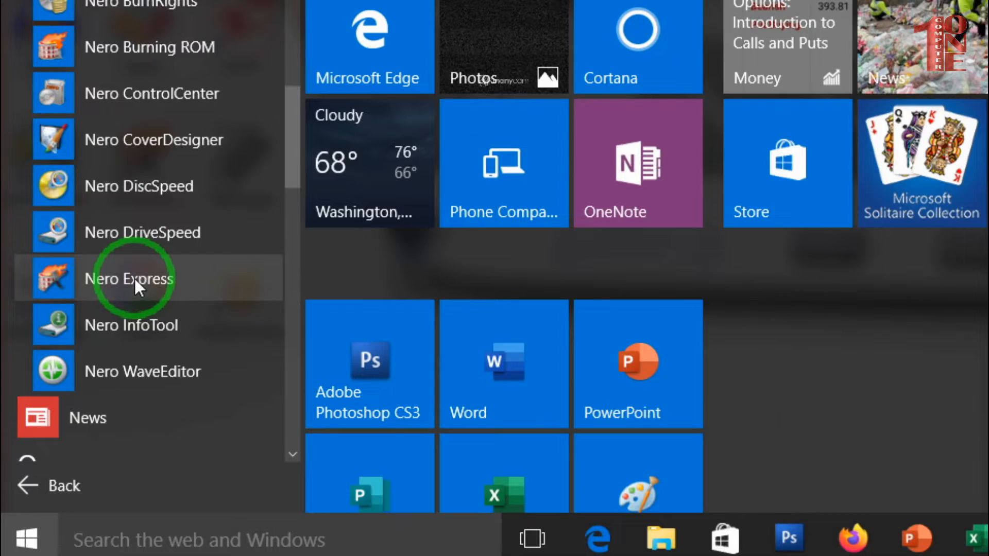
click(134, 286)
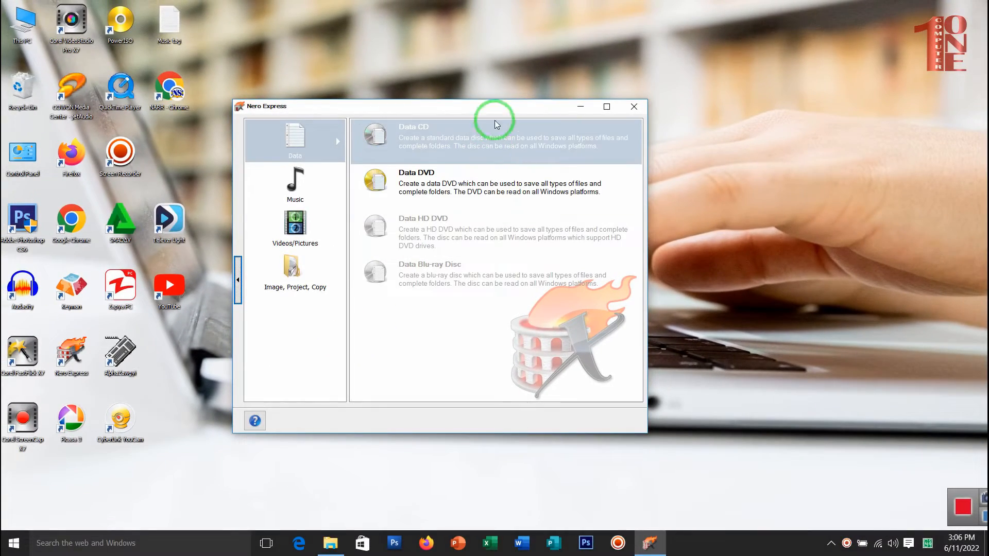
drag(489, 111, 530, 87)
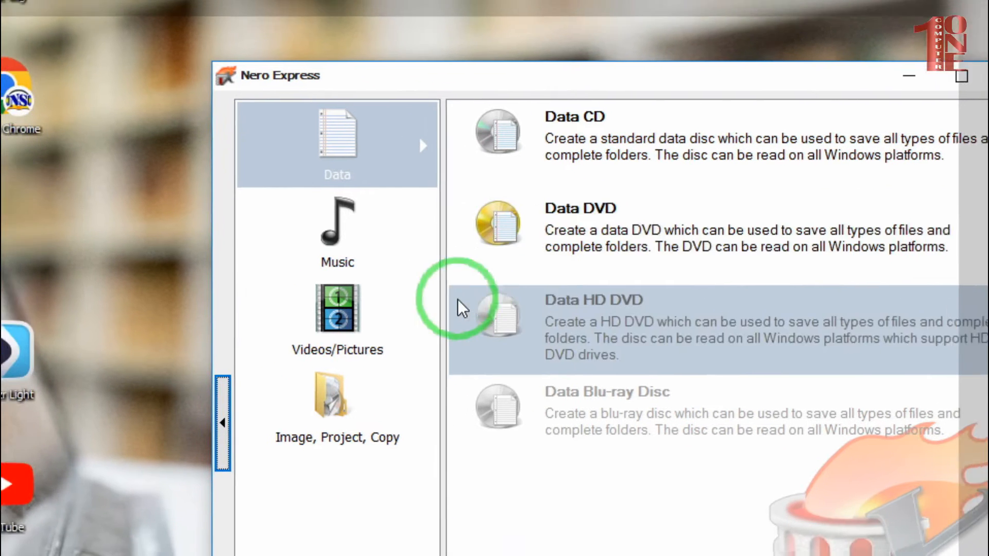
Set up an entire DVD copy using G: TSSTcorp DVDWBD SN-406AB as both source and destination drive.
click(349, 414)
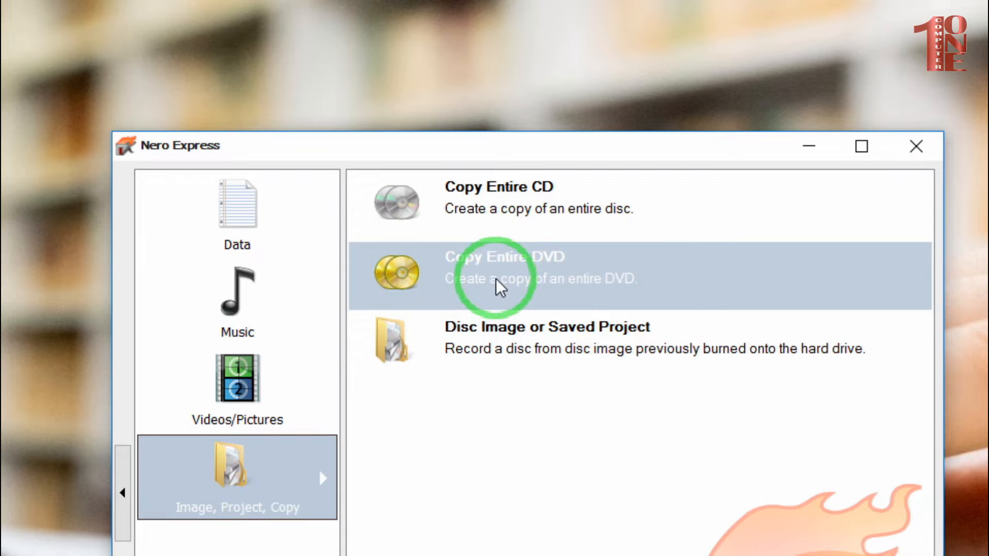
click(505, 283)
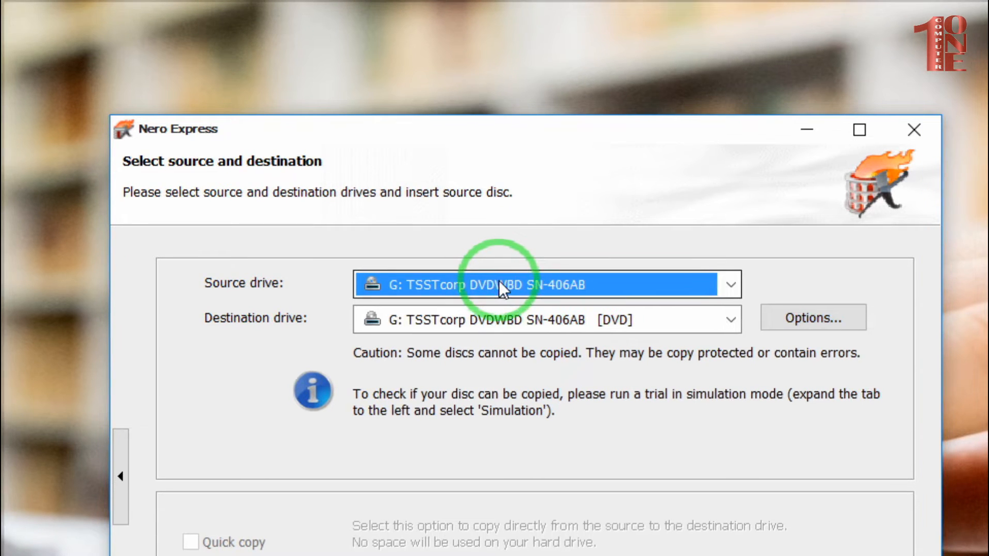
click(500, 305)
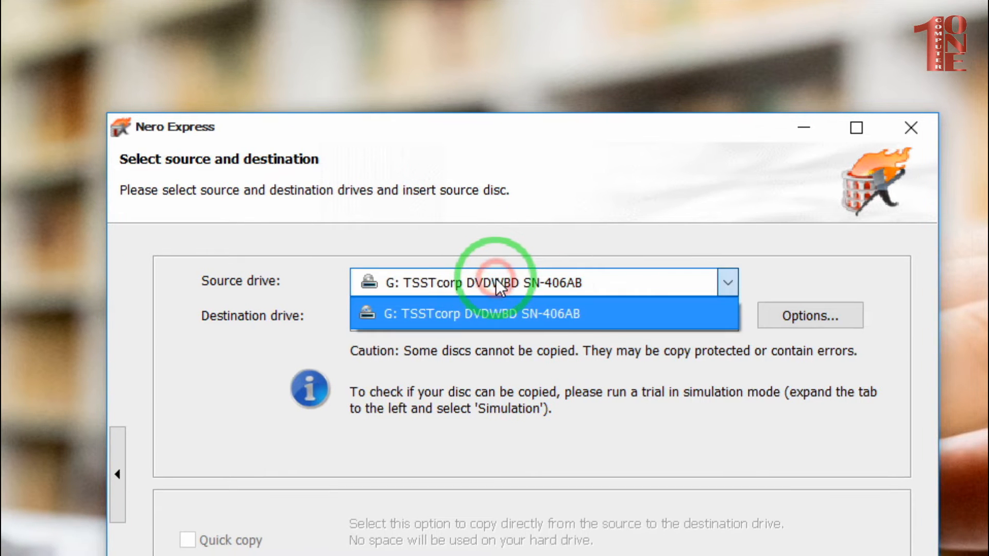
click(500, 304)
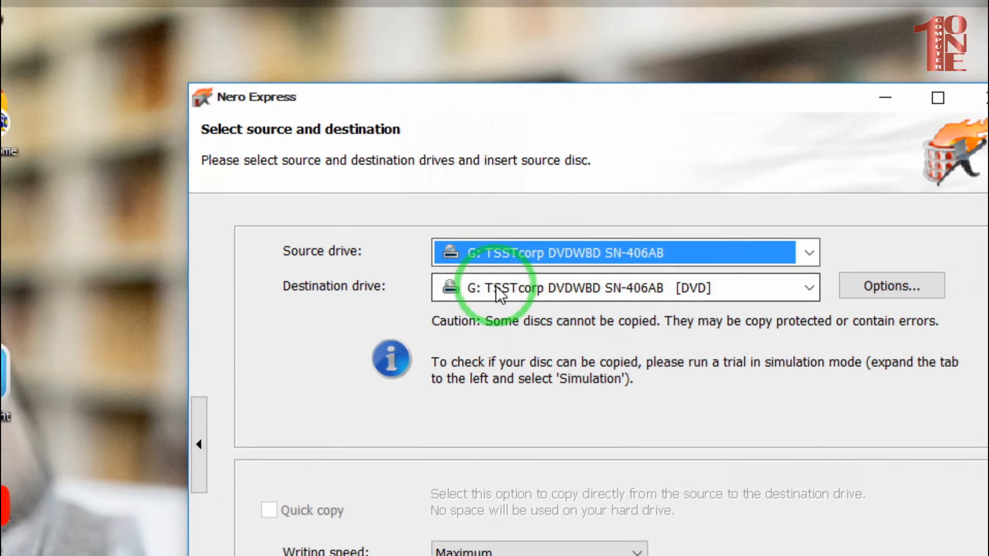
click(443, 283)
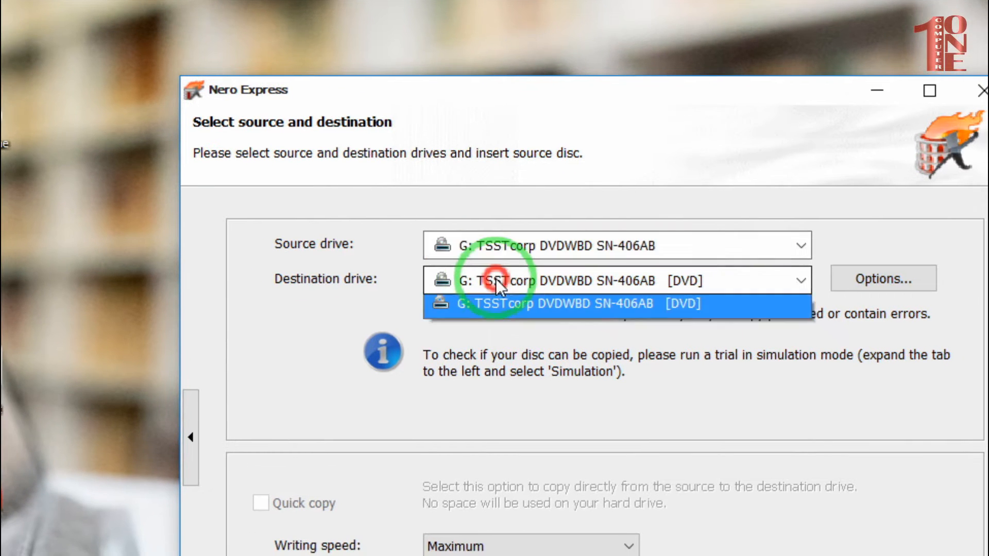
click(443, 282)
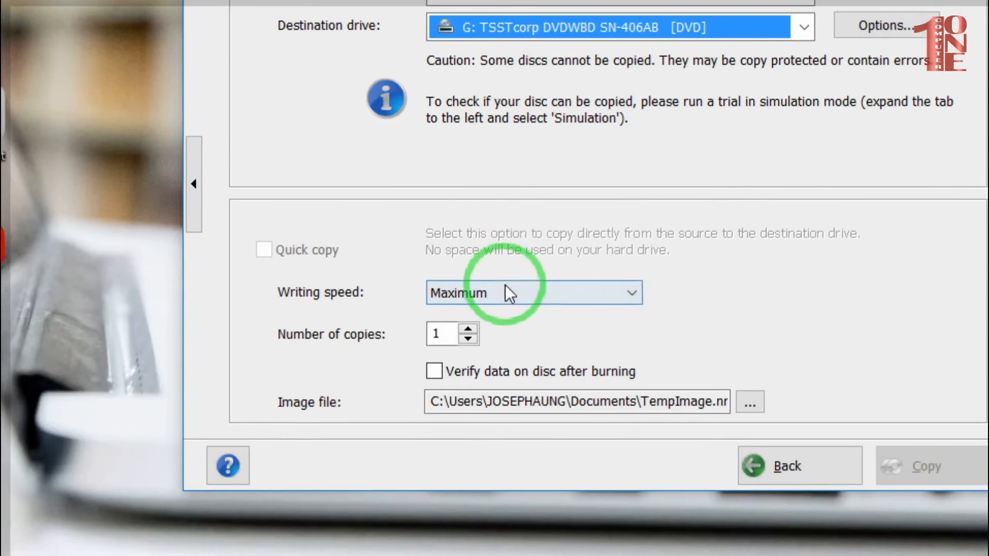
Set the DVD copy's writing speed to 8x (11,080 KB/s) and the number of copies to 1, then leave the copy setup.
click(506, 550)
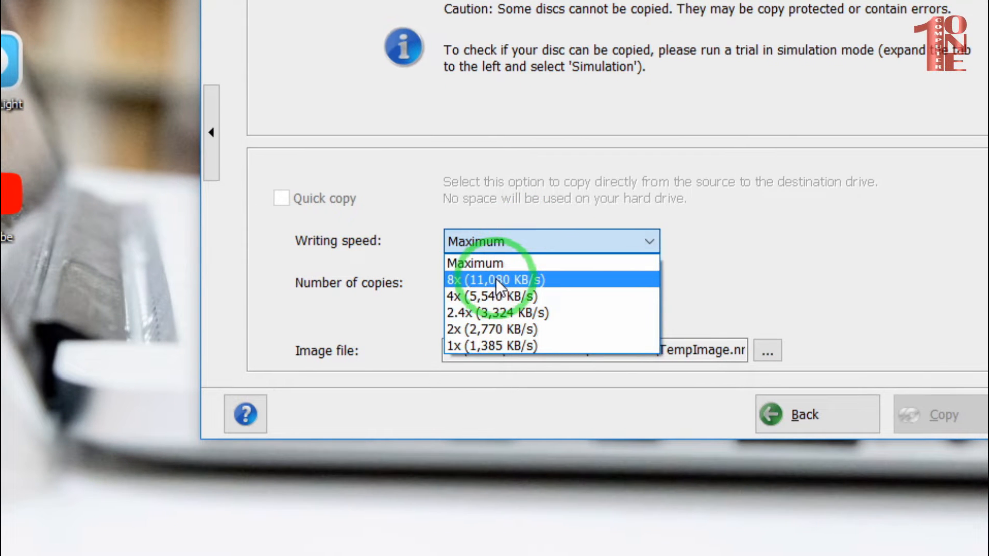
click(499, 285)
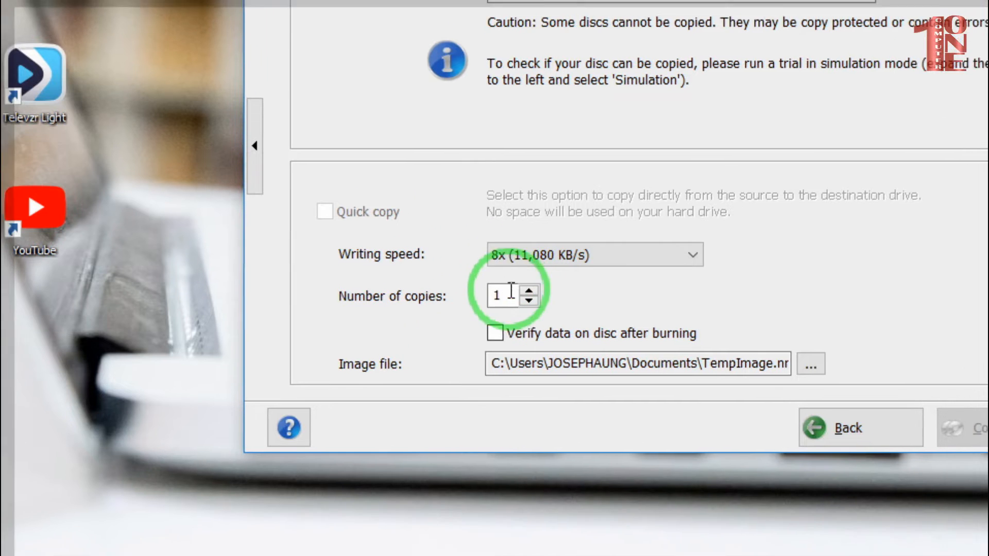
click(529, 291)
click(529, 291)
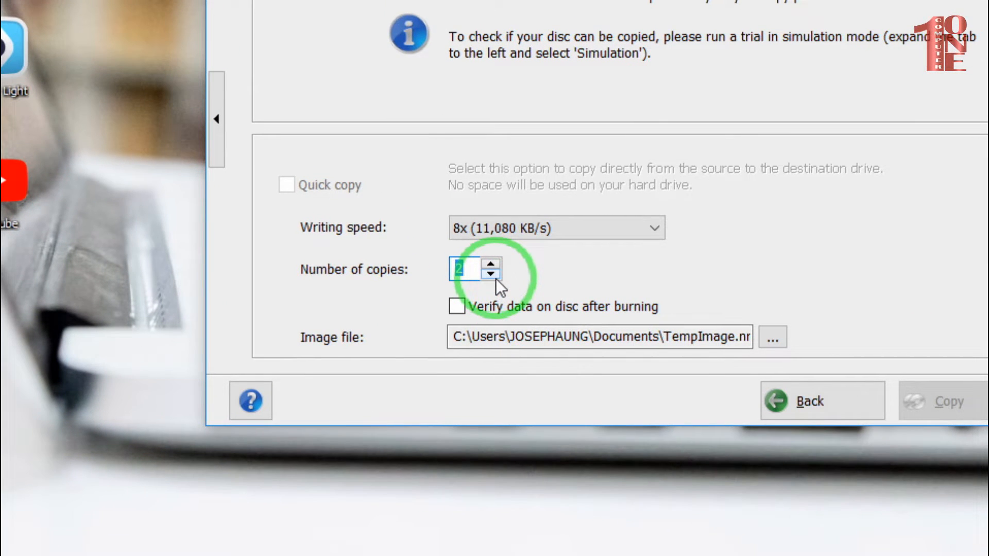
click(493, 274)
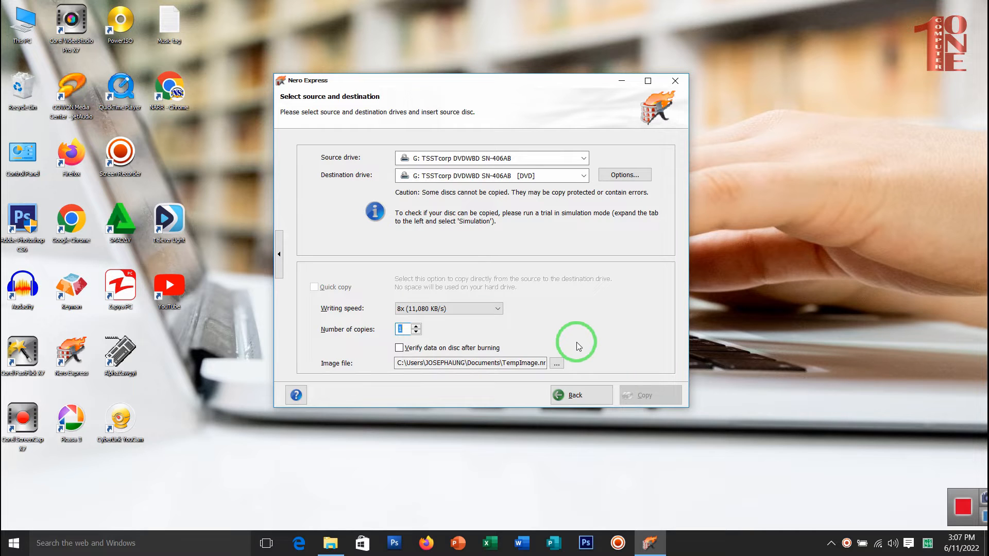
click(571, 397)
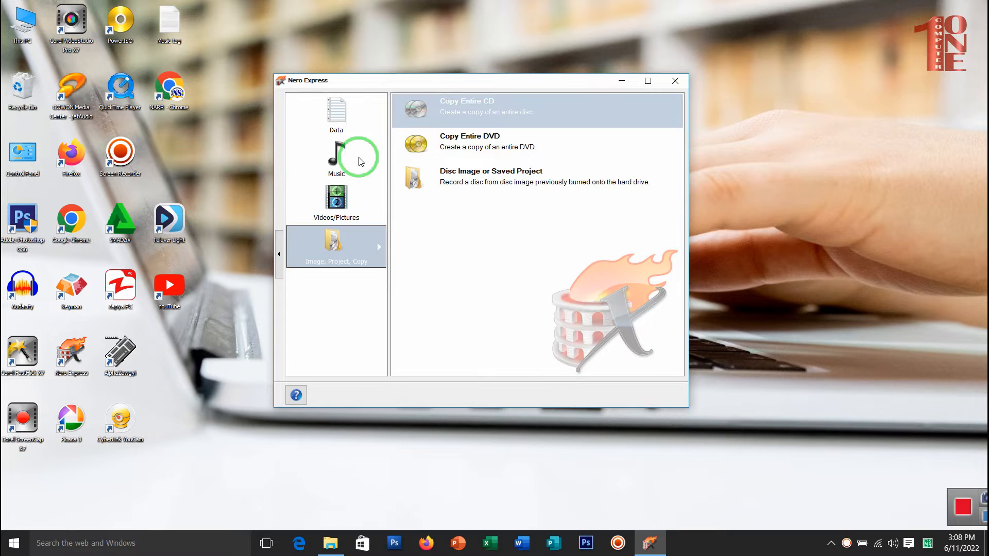
Start a Data DVD project and open the file selection for adding content to the disc.
click(341, 113)
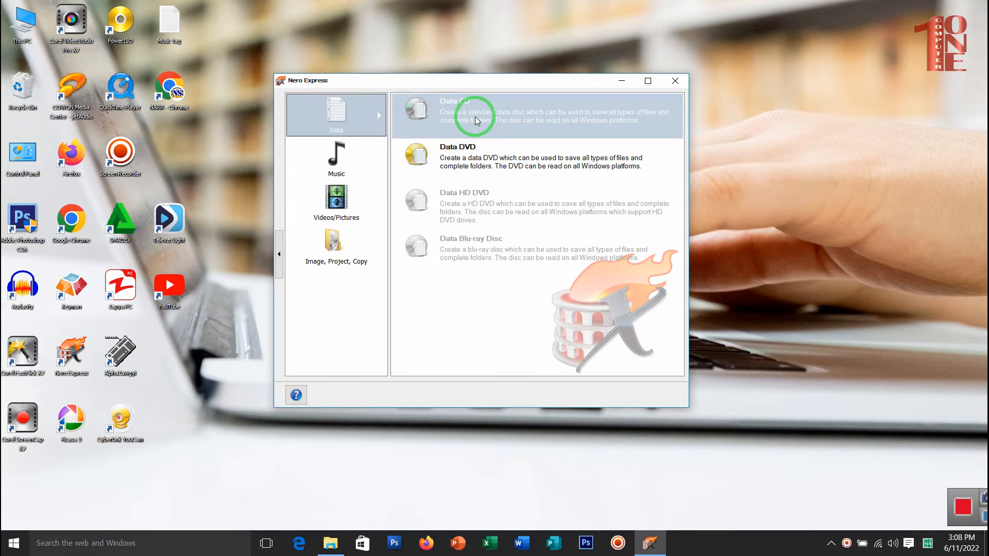
click(469, 161)
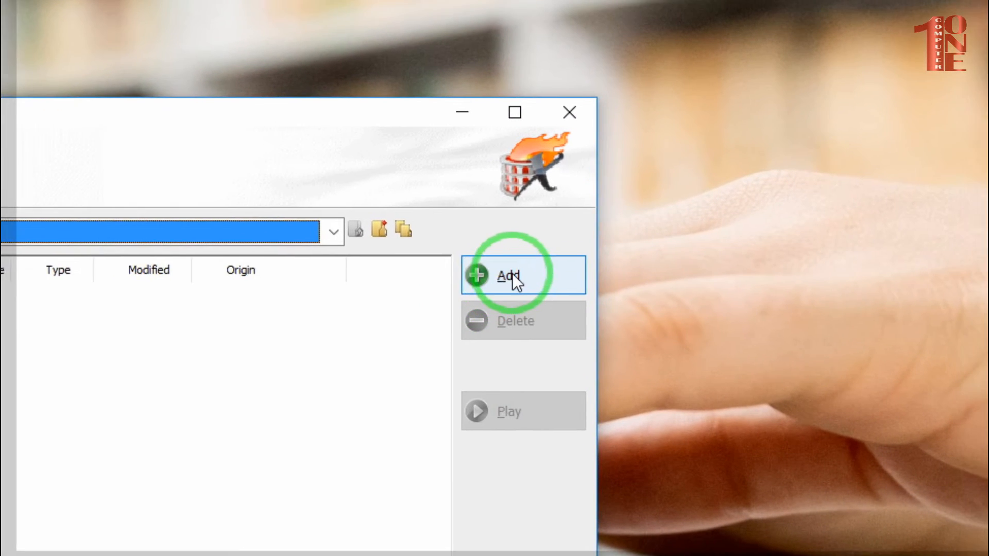
click(644, 164)
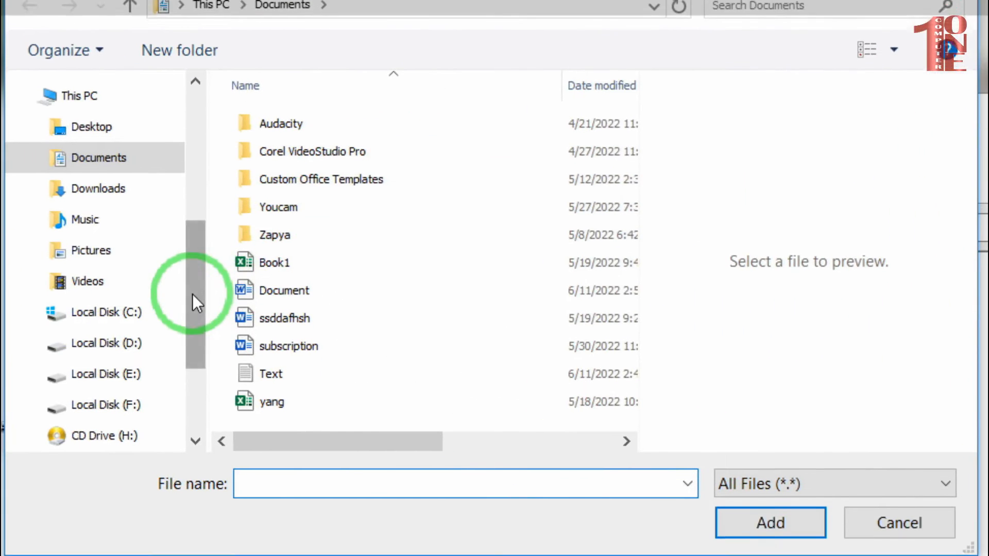
Add the computer-keyboard-2 image from the Download Images folder on Local Disk (E:) to the disc contents.
drag(134, 342, 120, 387)
click(123, 211)
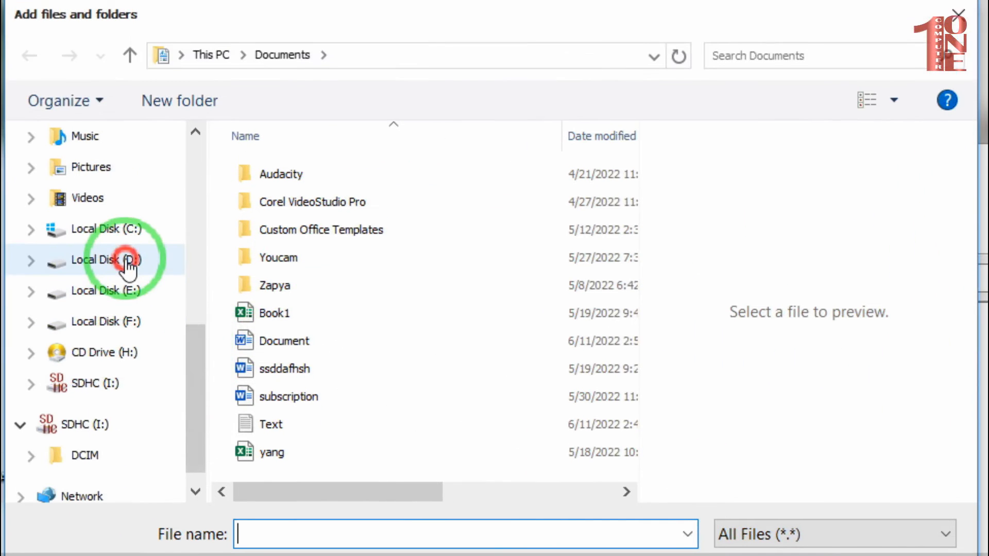
click(126, 240)
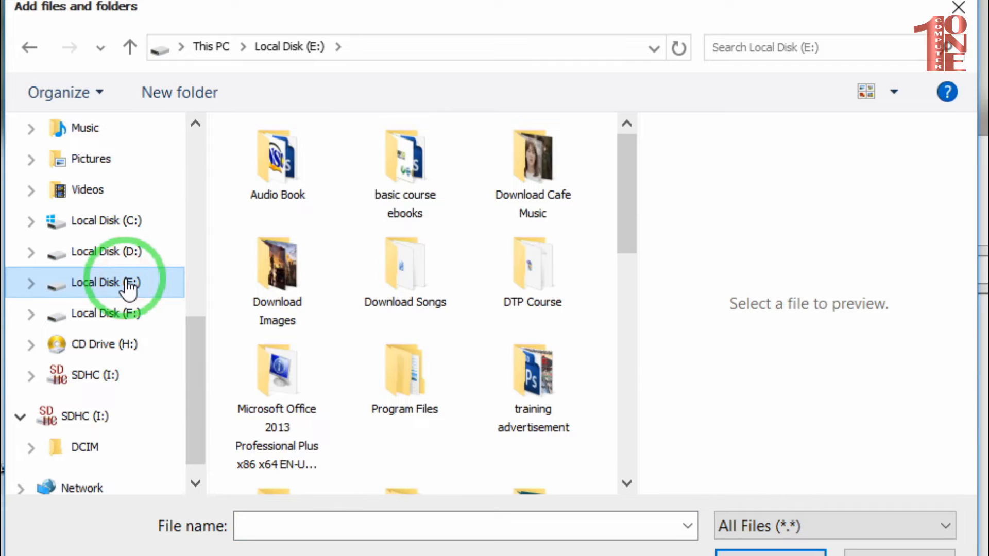
double_click(278, 289)
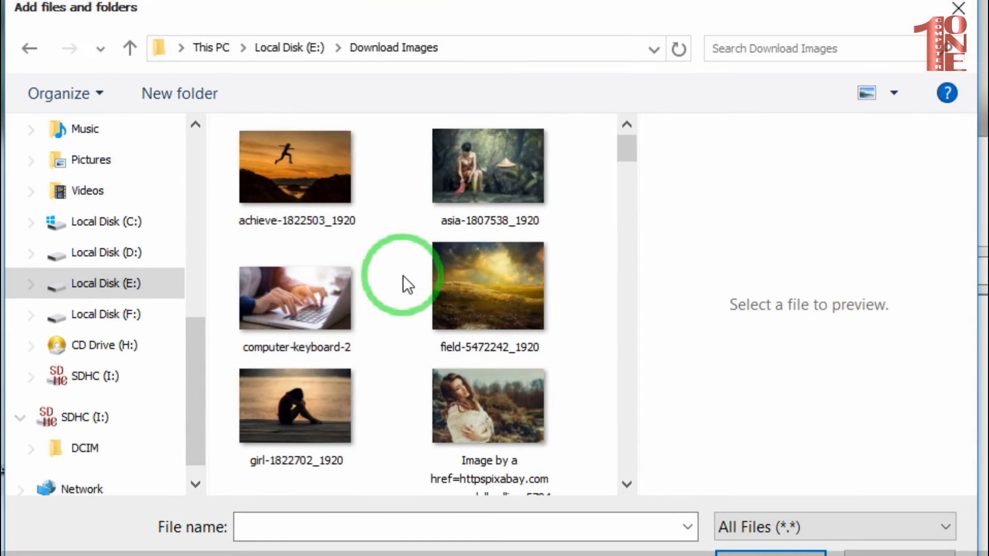
click(306, 315)
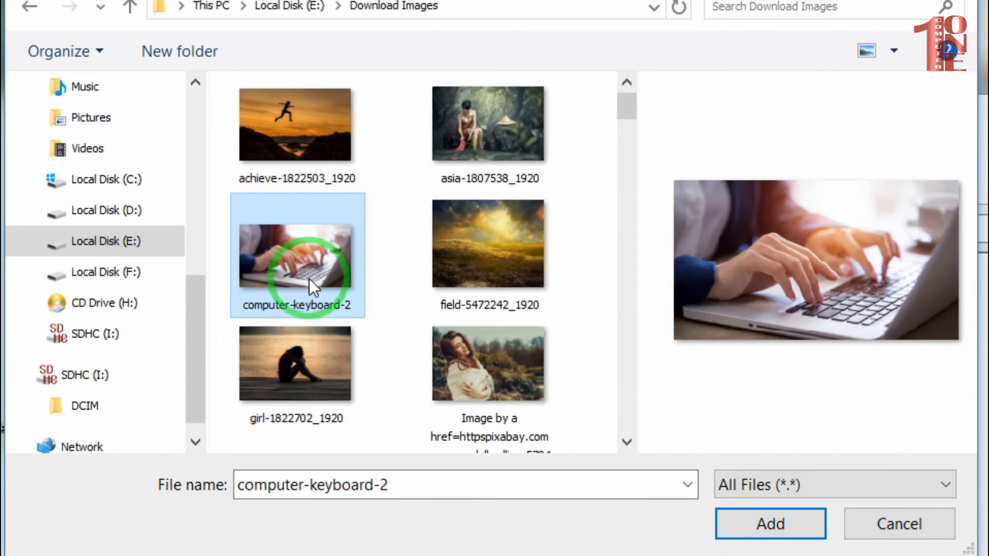
click(295, 382)
click(306, 273)
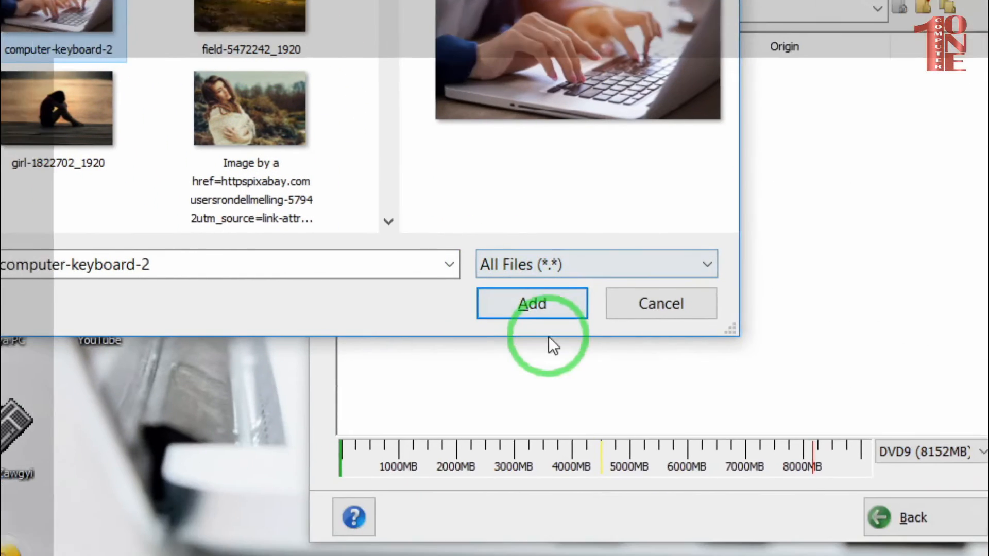
click(775, 551)
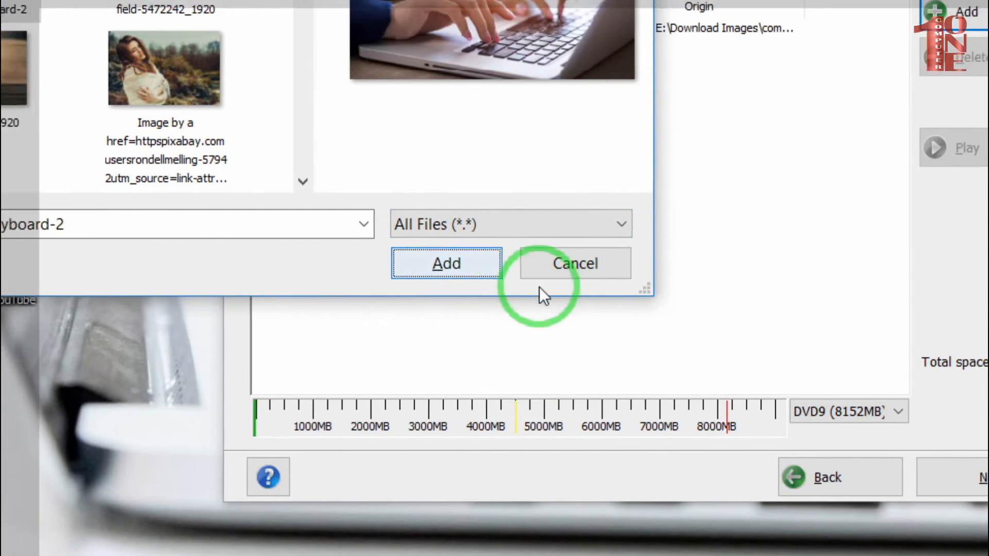
click(899, 551)
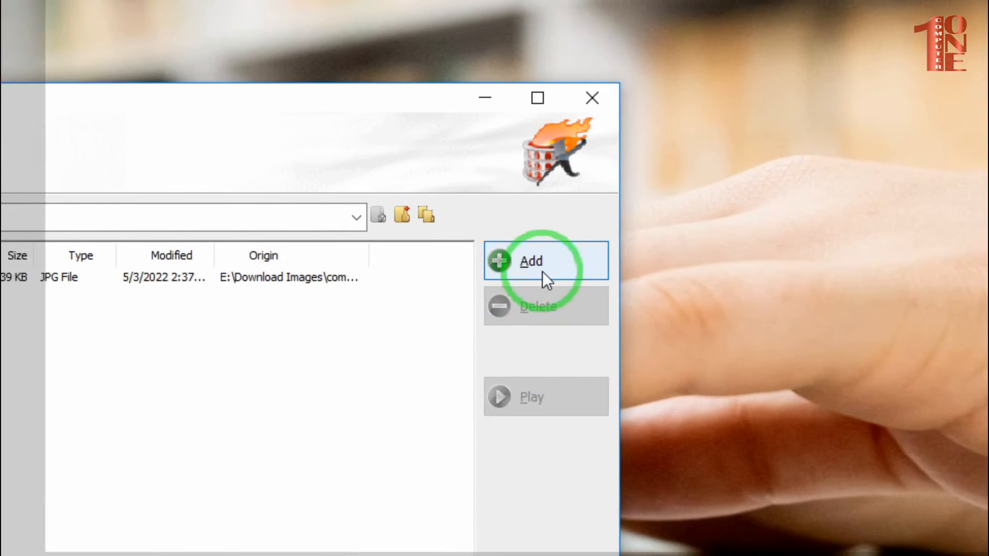
Add the Word file named Document from the Documents folder to the disc contents and close the file selection.
click(542, 271)
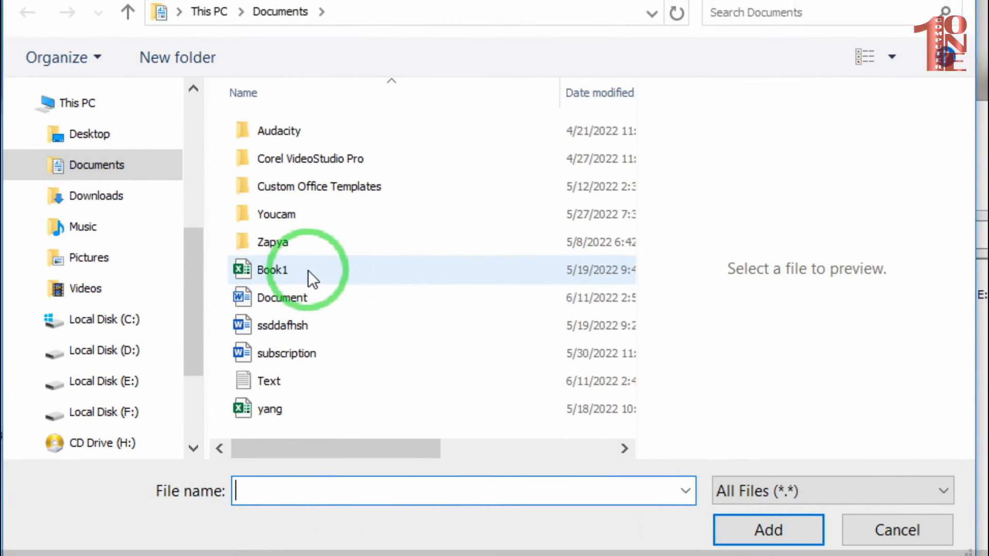
click(308, 271)
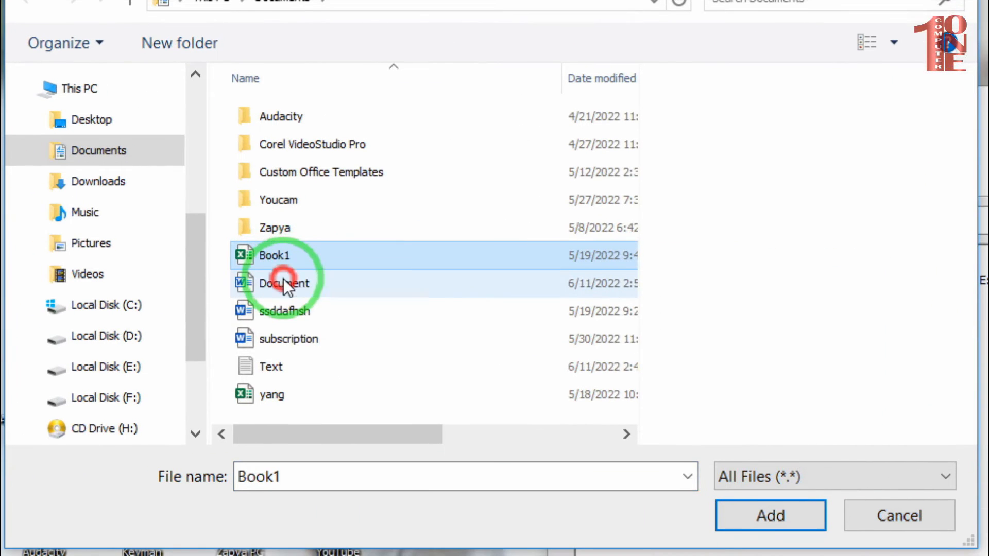
click(286, 296)
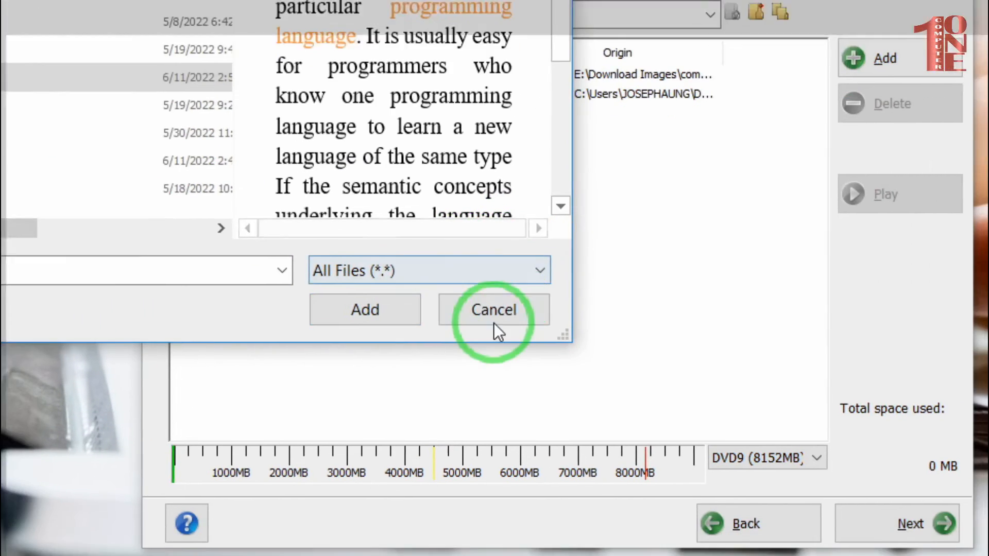
click(831, 436)
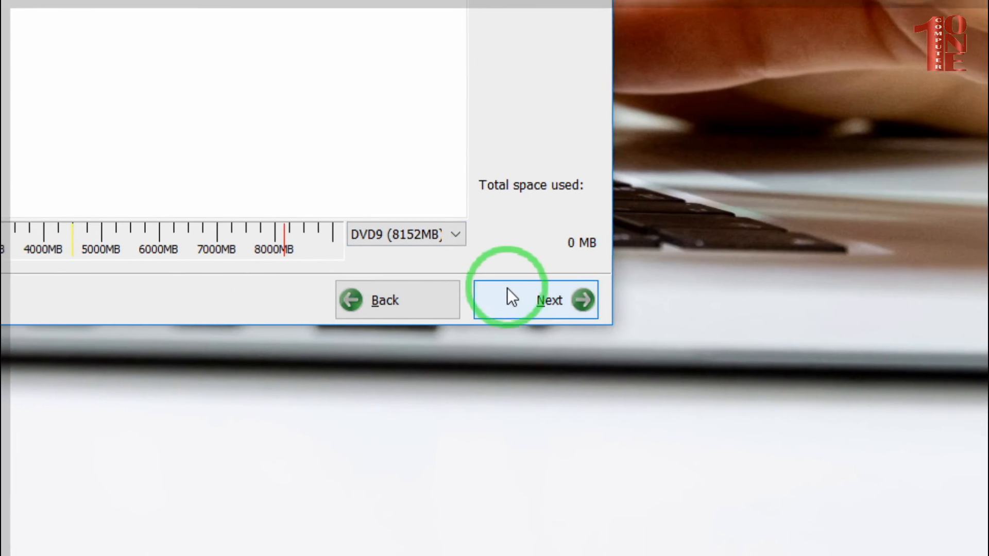
Proceed to the final burn settings and choose G: TSSTcorp DVDWBD SN-406AB [DVD] as the current recorder.
click(507, 289)
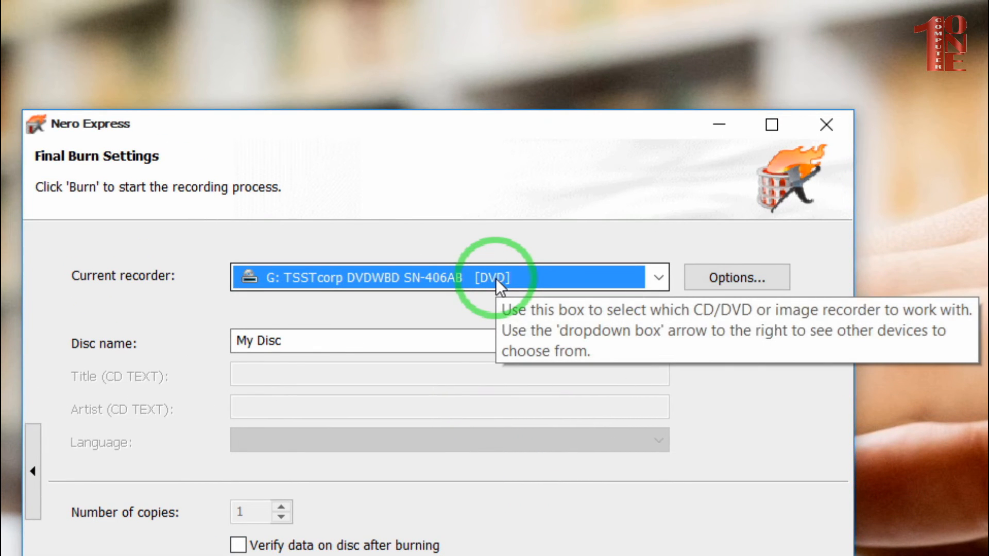
click(499, 287)
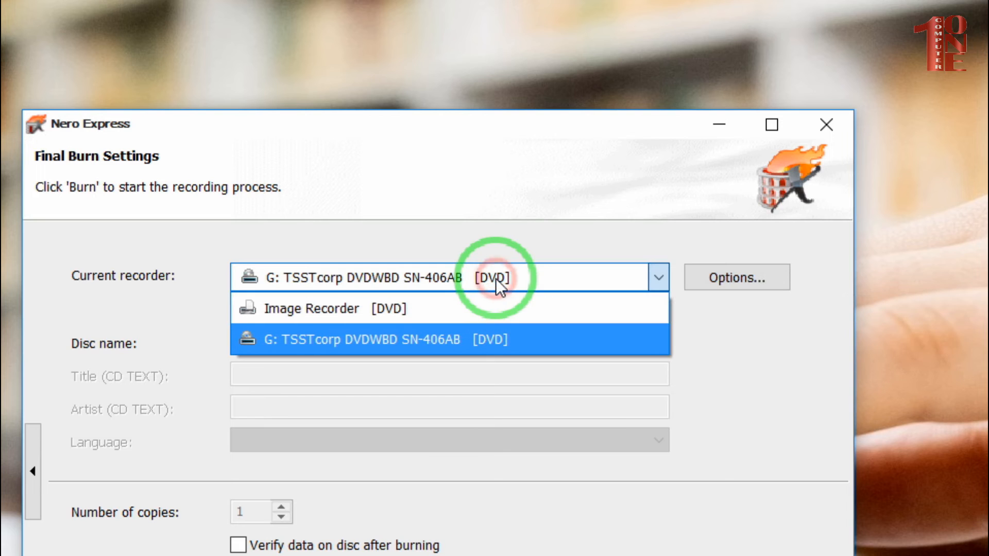
click(497, 282)
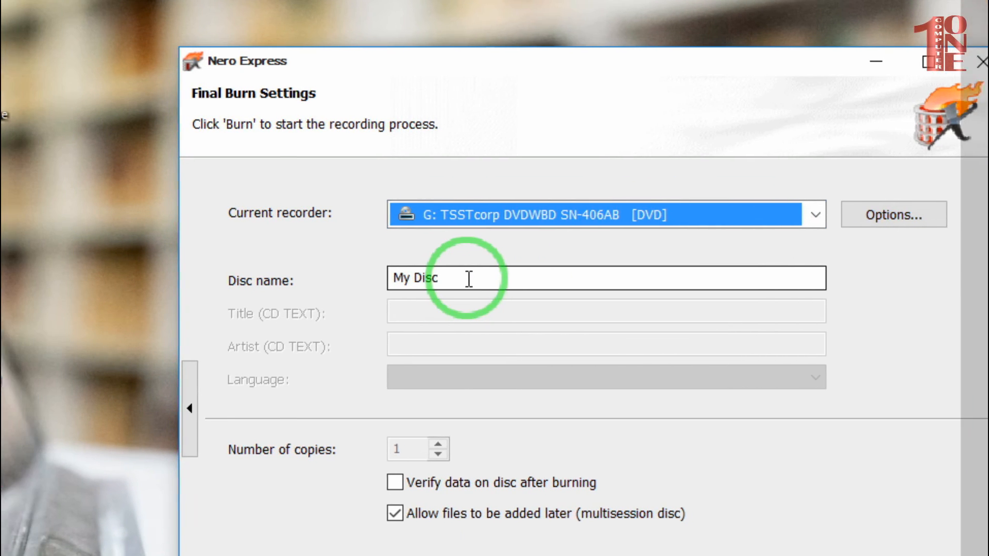
Select the disc name text and toggle the multisession disc option in the final burn settings.
click(311, 342)
drag(498, 278, 418, 278)
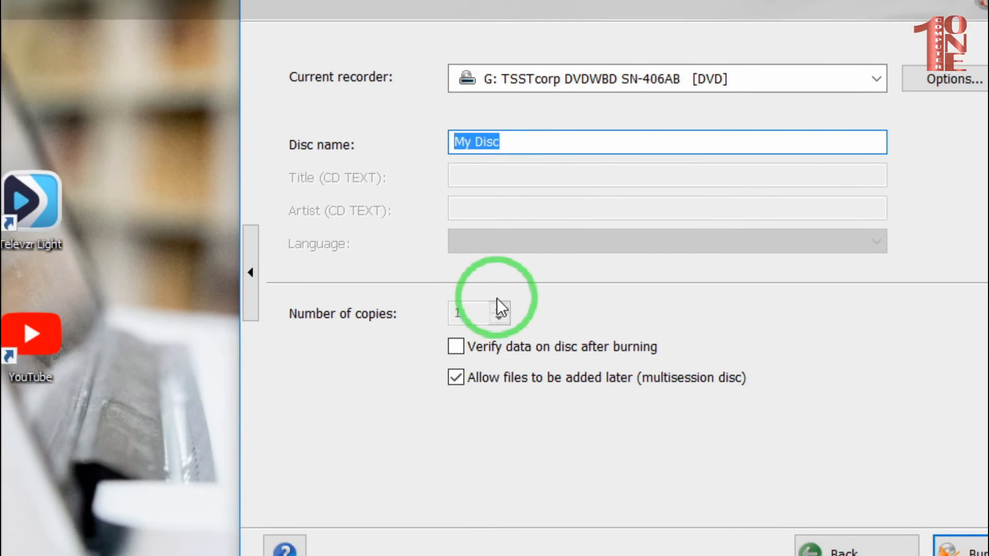
click(525, 443)
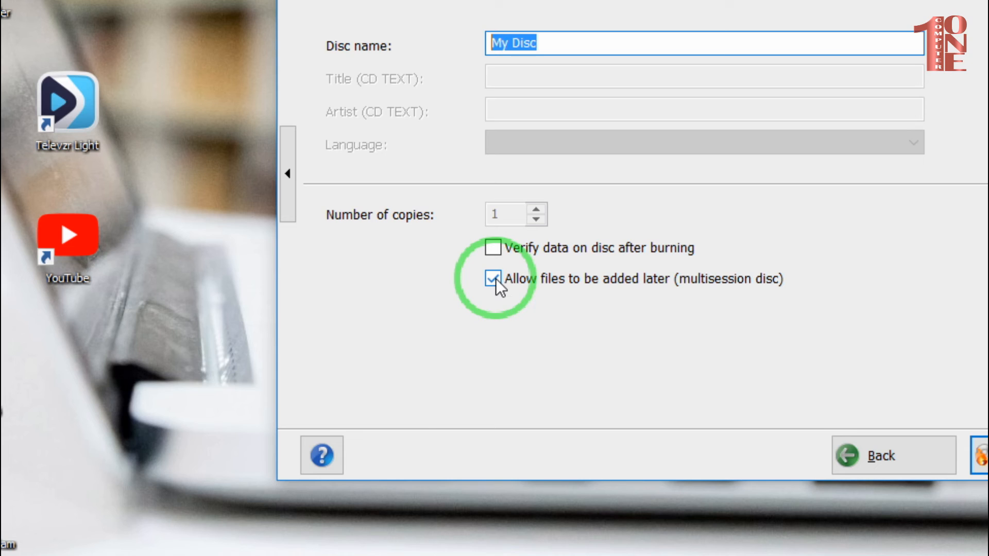
click(495, 279)
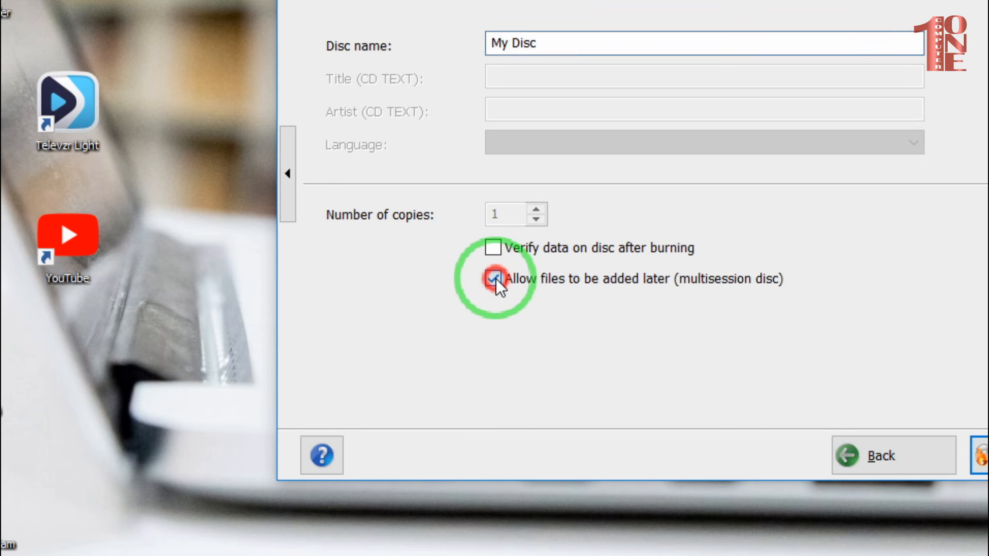